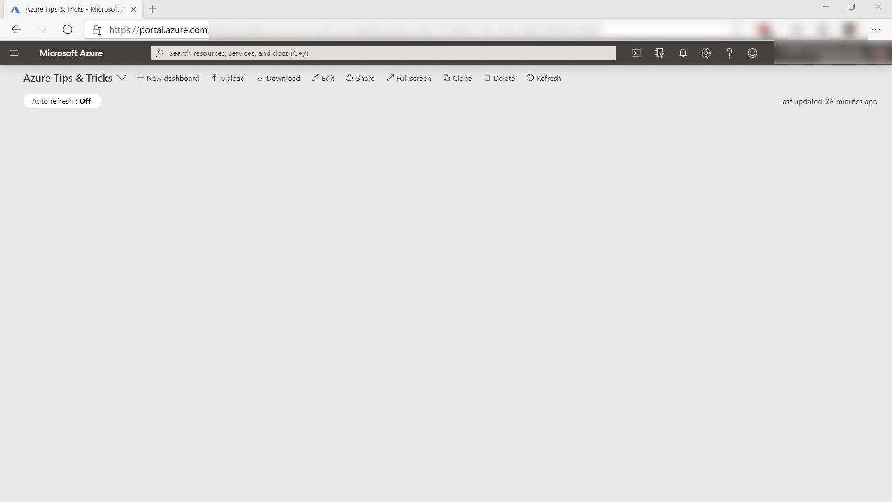
- Start a new virtual machine from Create a resource under Compute
click(14, 53)
click(33, 77)
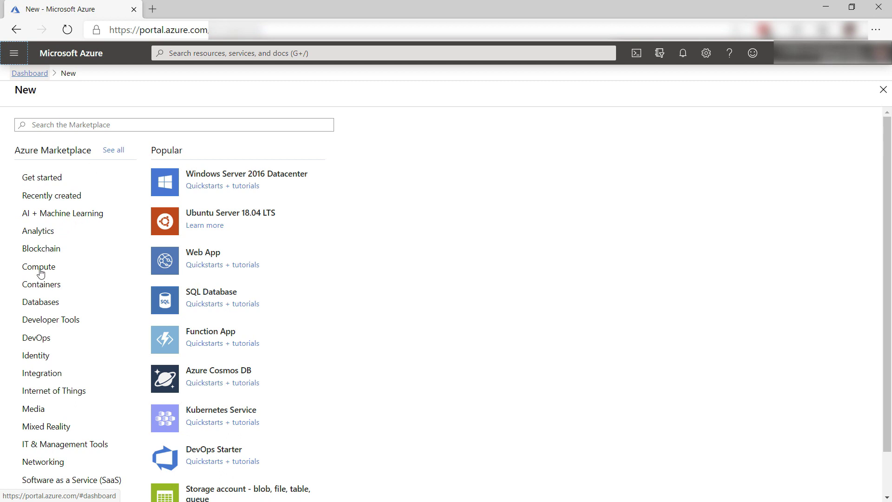
click(40, 274)
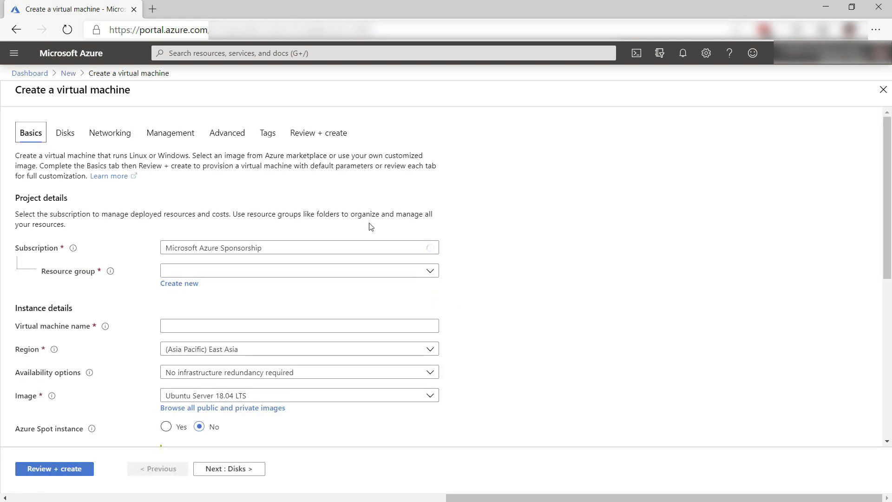
- Set group azuretipsandtricks, name tipsandtricksvm, region (US) West Central US, image Windows Server 2019 Datacenter
click(430, 271)
click(296, 331)
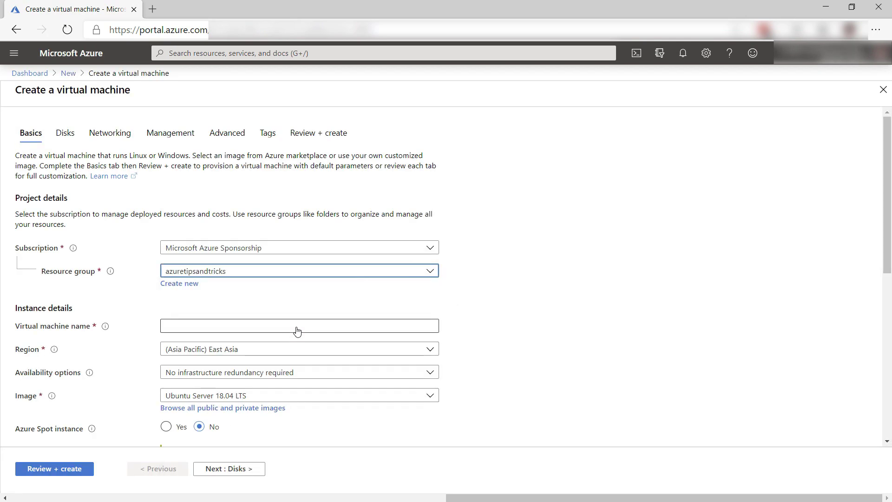
click(265, 326)
text(tipsandtr)
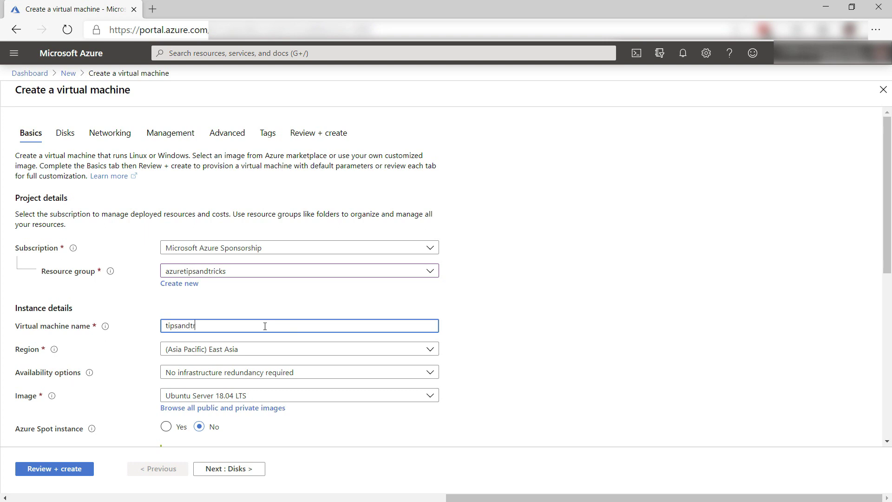
text(ickssvm)
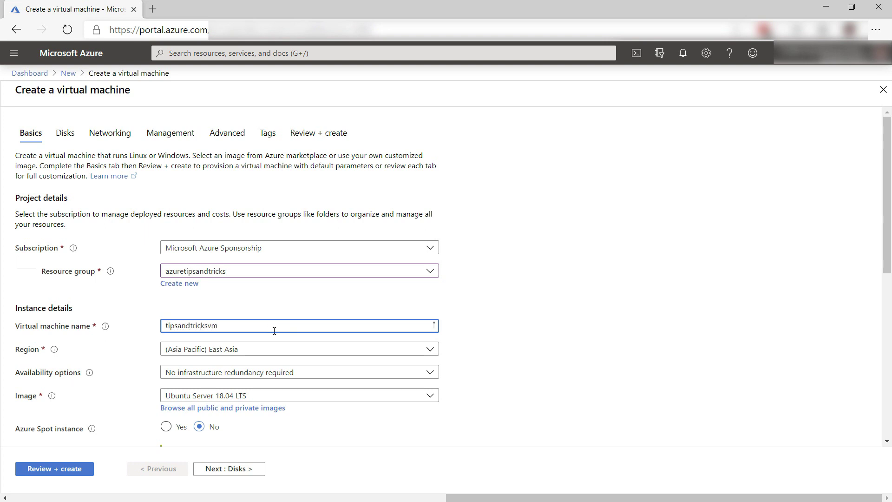
click(430, 349)
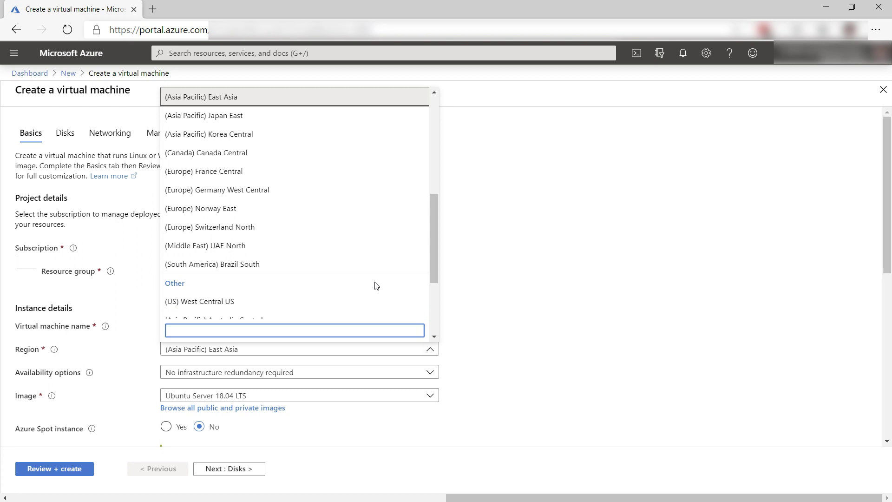
click(333, 300)
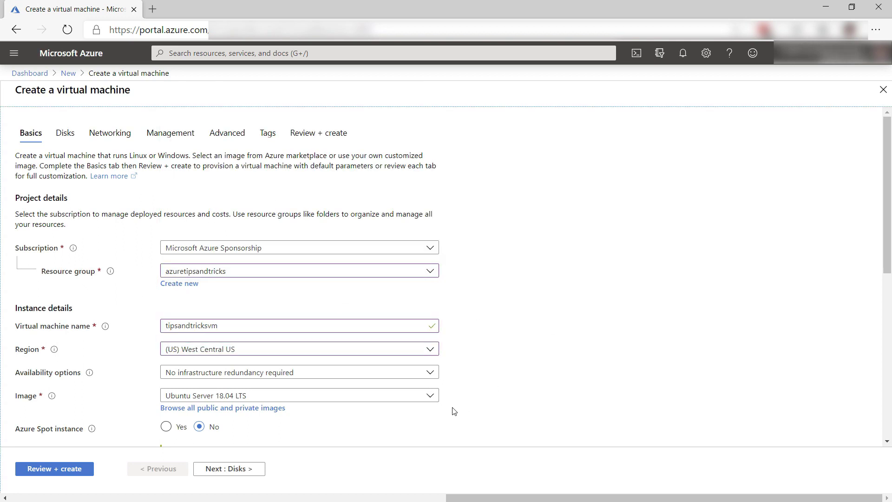
click(416, 396)
click(310, 323)
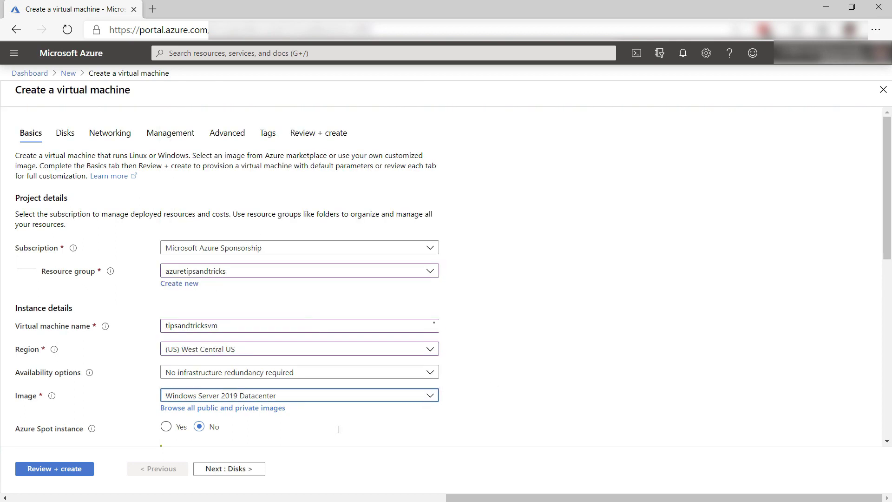
scroll(341, 430, down, 2)
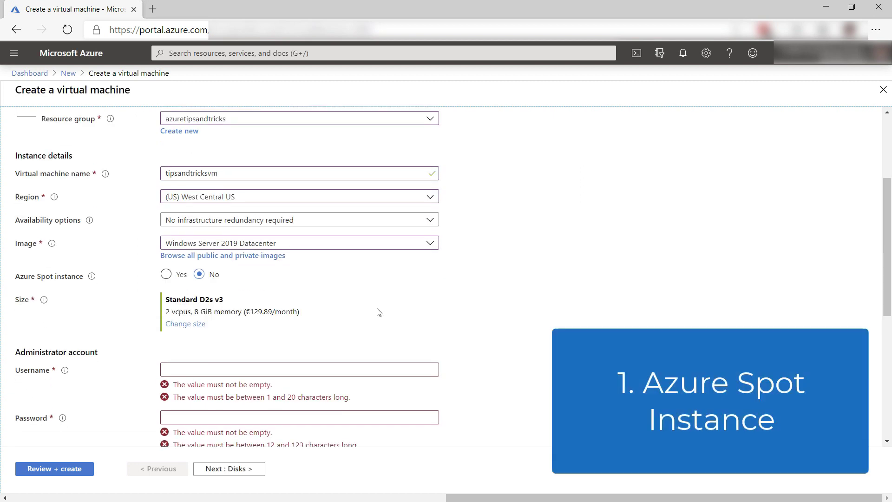
- Enable Azure Spot, keeping Capacity only eviction and the Stop / Deallocate policy
click(165, 275)
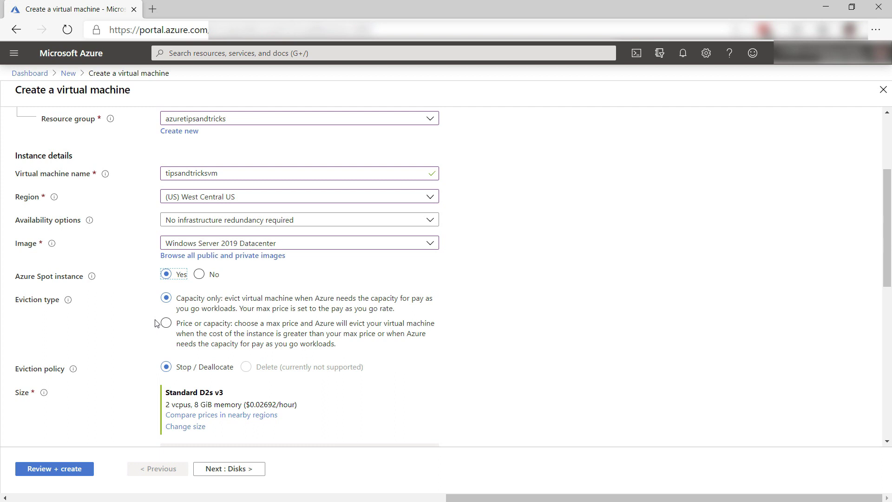
scroll(305, 337, down, 2)
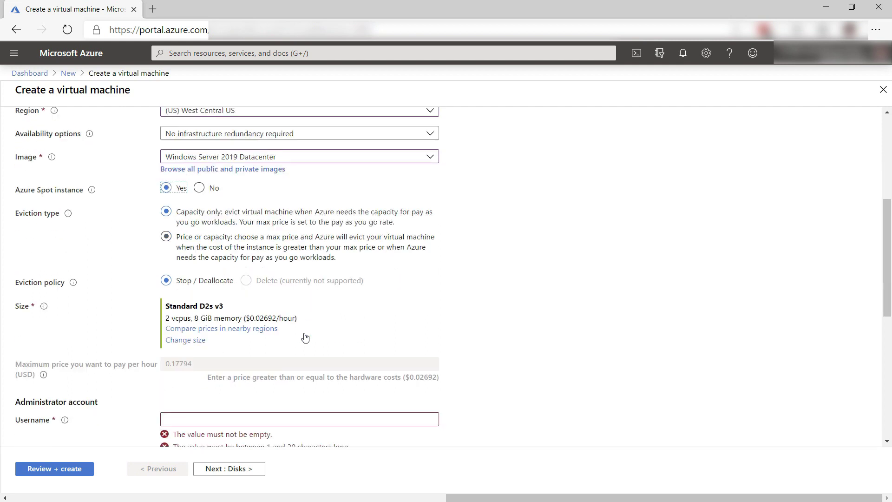
scroll(305, 338, down, 1)
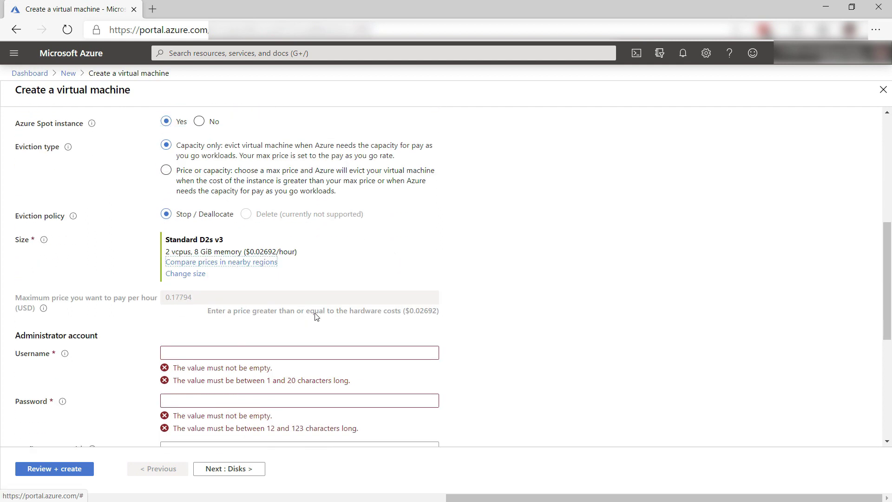
- Fill in the administrator username, password and matching confirmation password
click(239, 351)
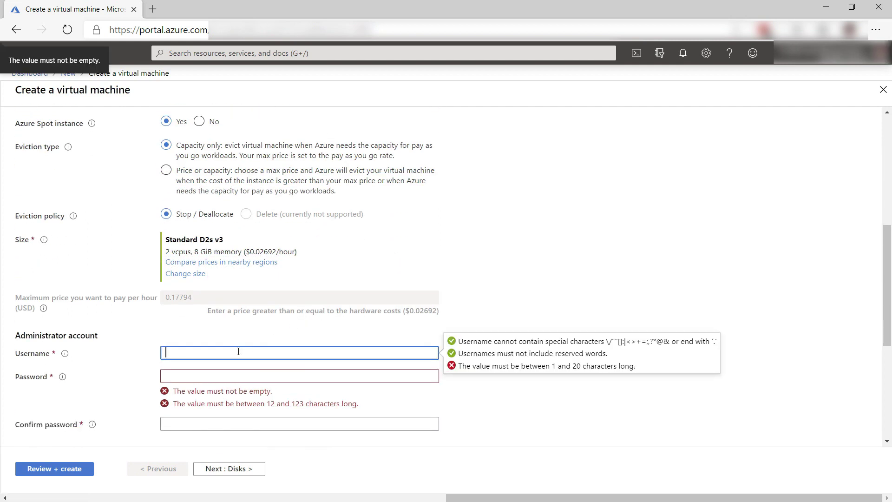
key(Tab)
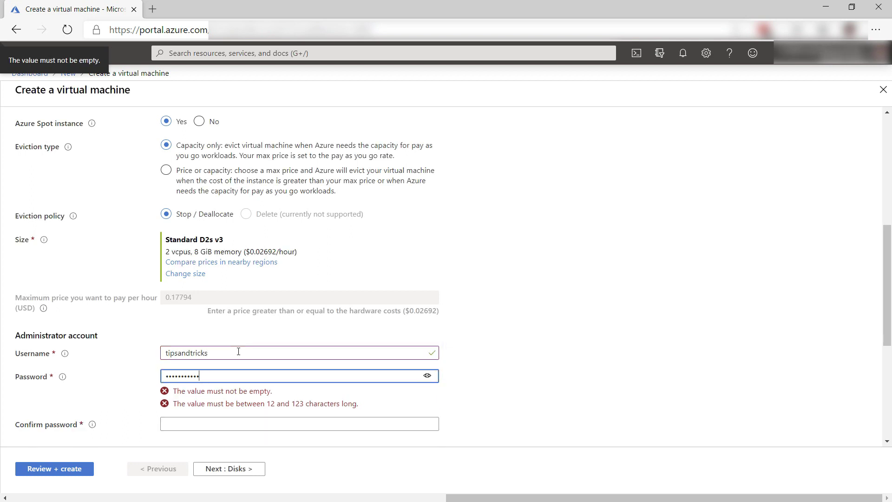
key(Tab)
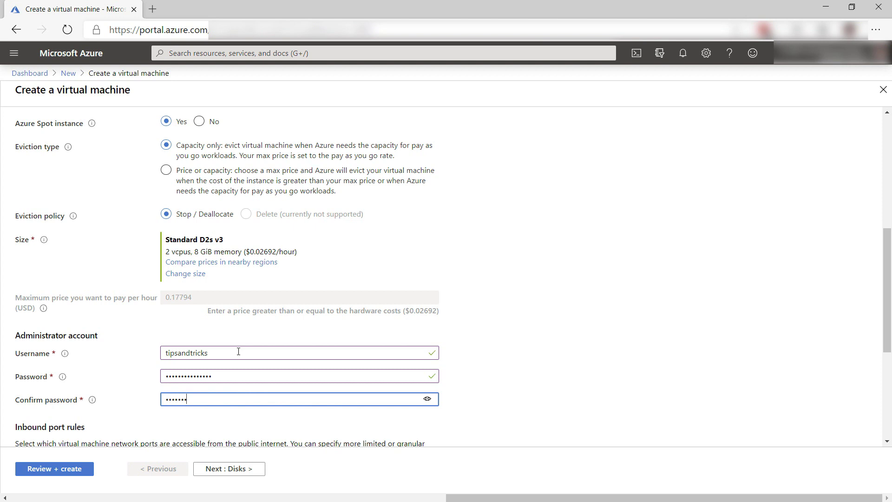
key(Tab)
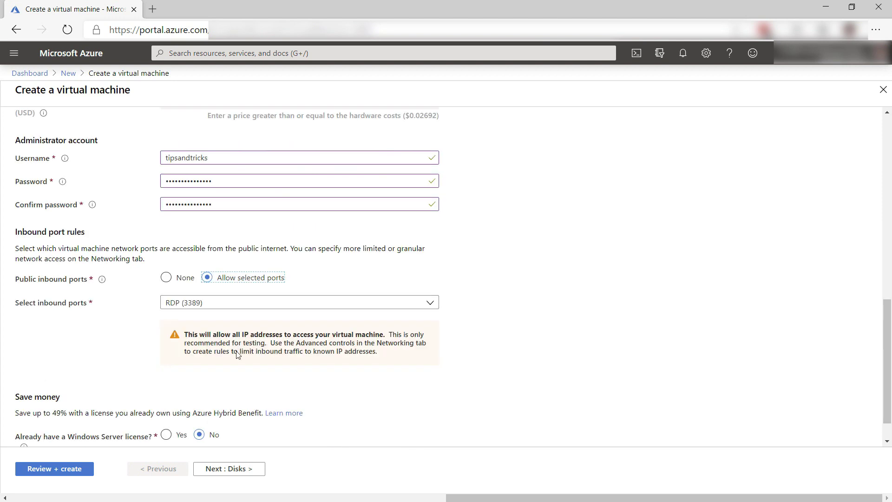
scroll(164, 371, down, 1)
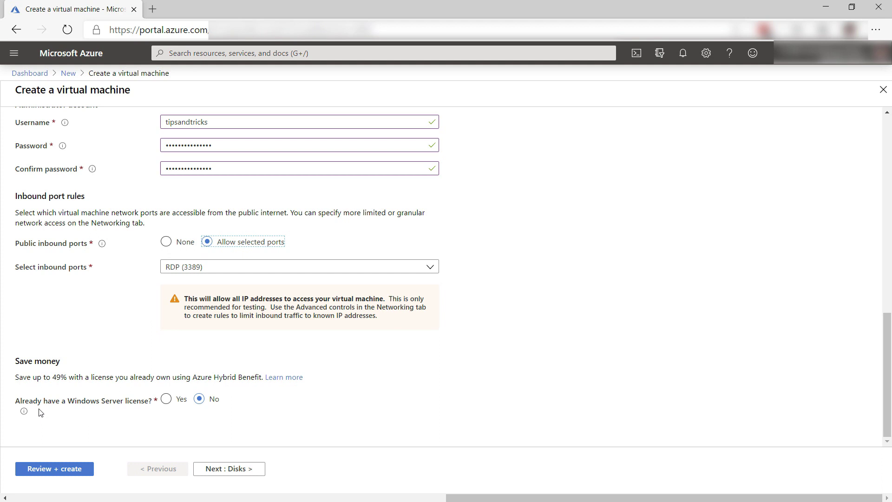
- Turn on Azure Hybrid Benefit and confirm the existing Windows Server license eligibility
click(165, 401)
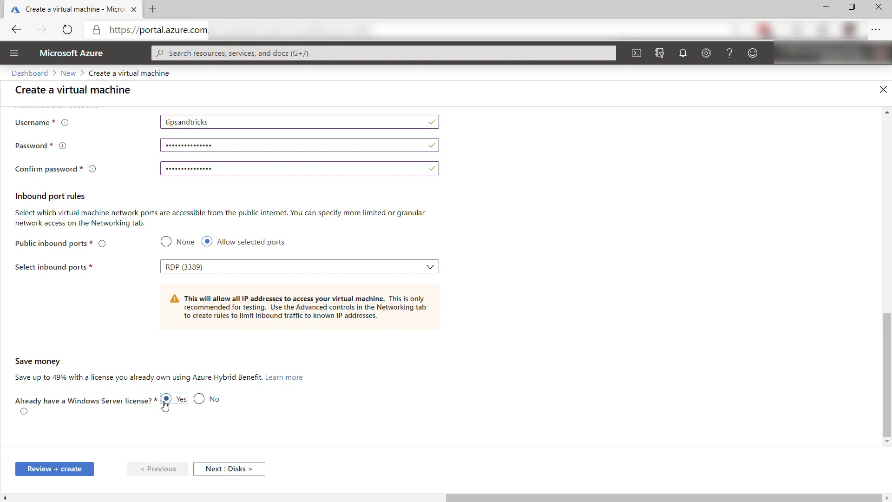
scroll(105, 411, down, 1)
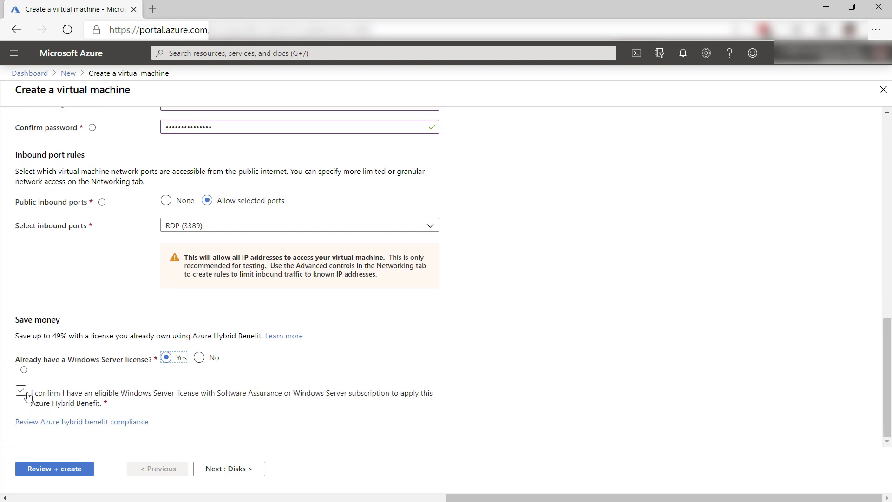
click(21, 392)
scroll(221, 420, up, 2)
scroll(209, 383, up, 4)
scroll(195, 351, up, 3)
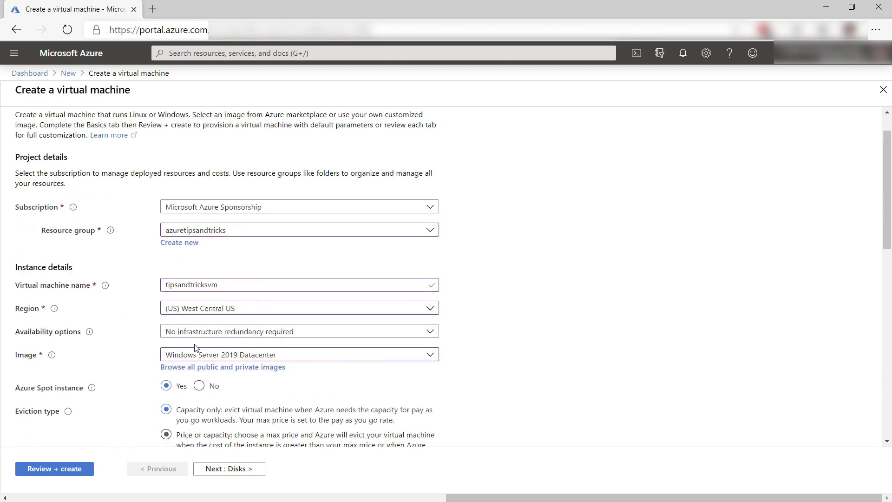
scroll(136, 189, up, 2)
- Under Management, turn on auto-shutdown at 7:00 PM UTC and proceed to Review + create
click(170, 136)
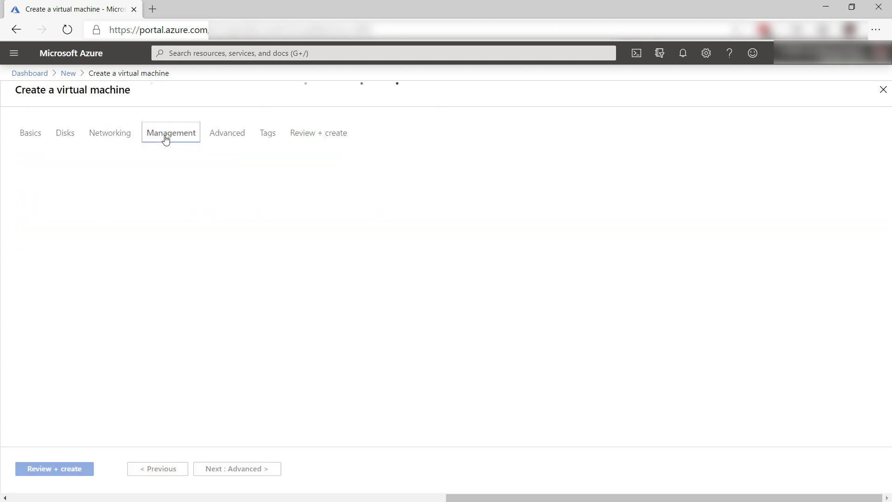
scroll(325, 415, down, 2)
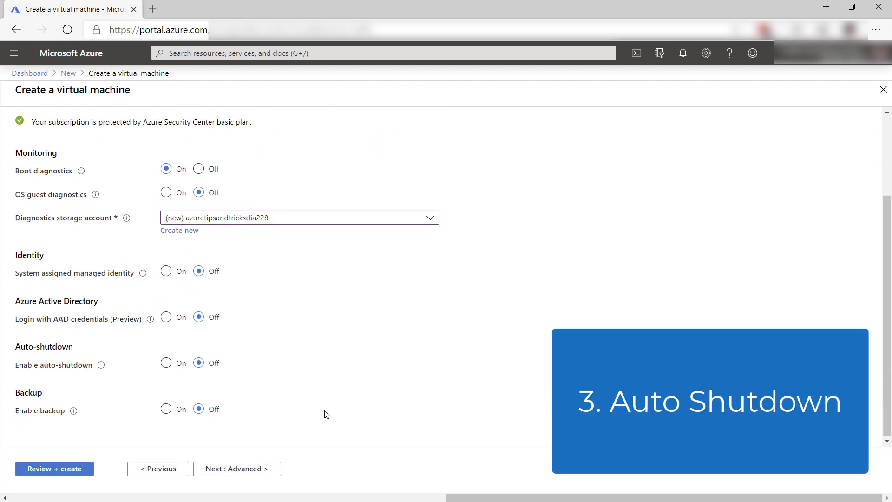
click(166, 363)
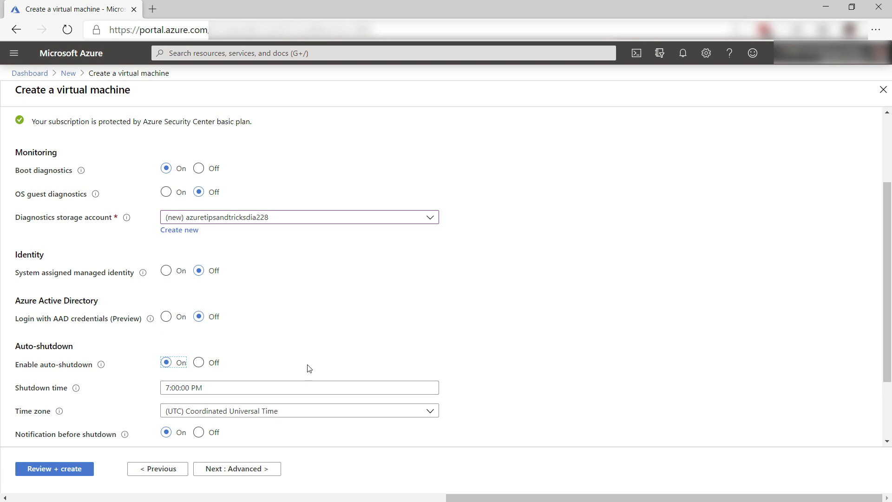
click(68, 471)
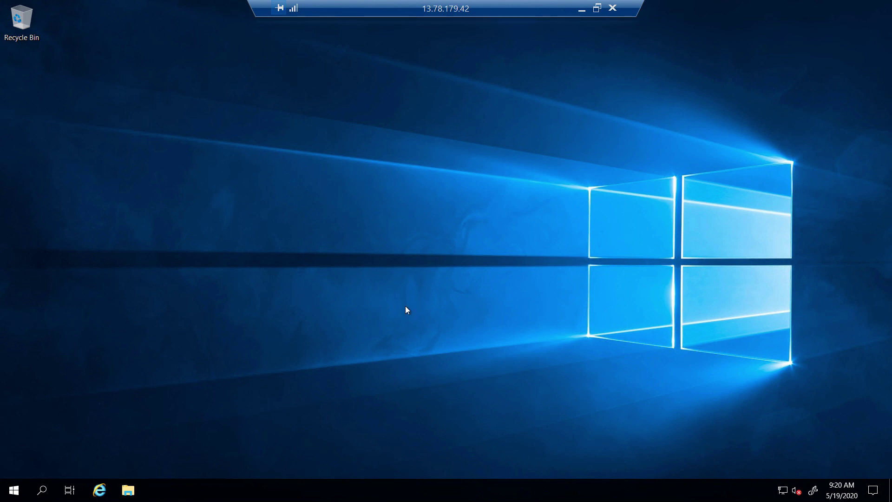
- Shut down the remote Windows Server from its Start menu power options and confirm
click(15, 490)
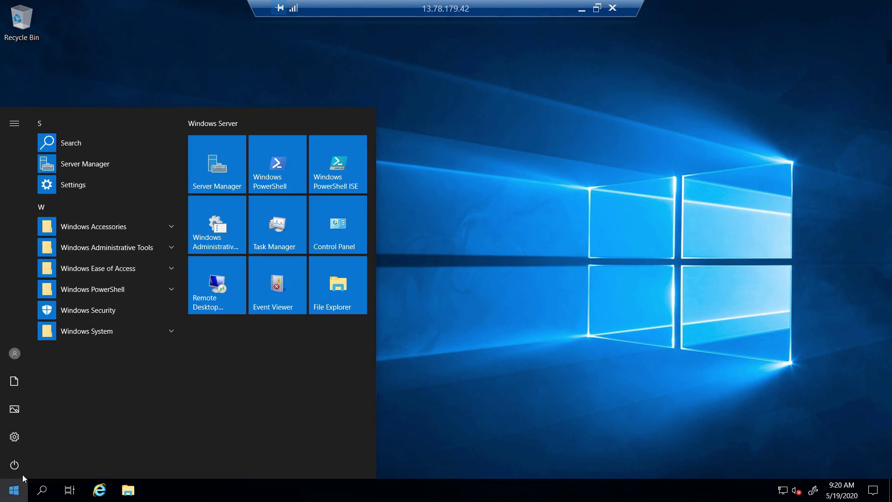
click(22, 466)
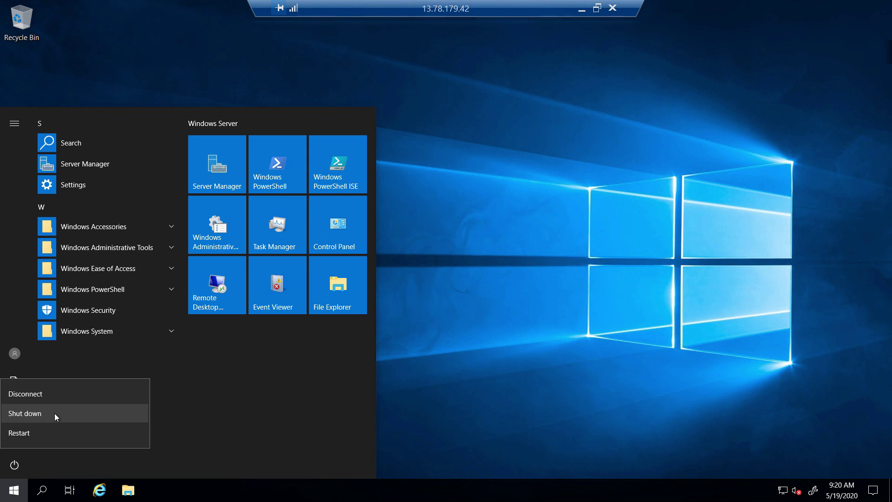
click(54, 413)
click(160, 435)
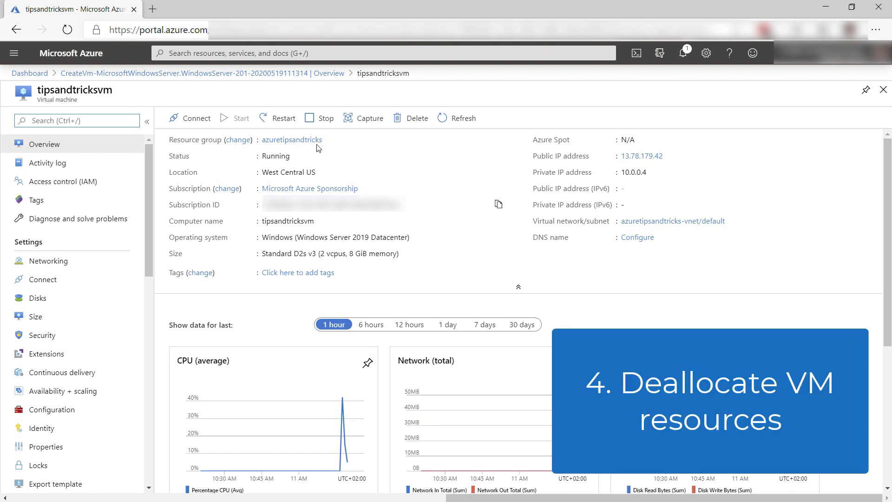
- Stop tipsandtricksvm from its overview, ticking the option to reserve the public IP address
click(322, 120)
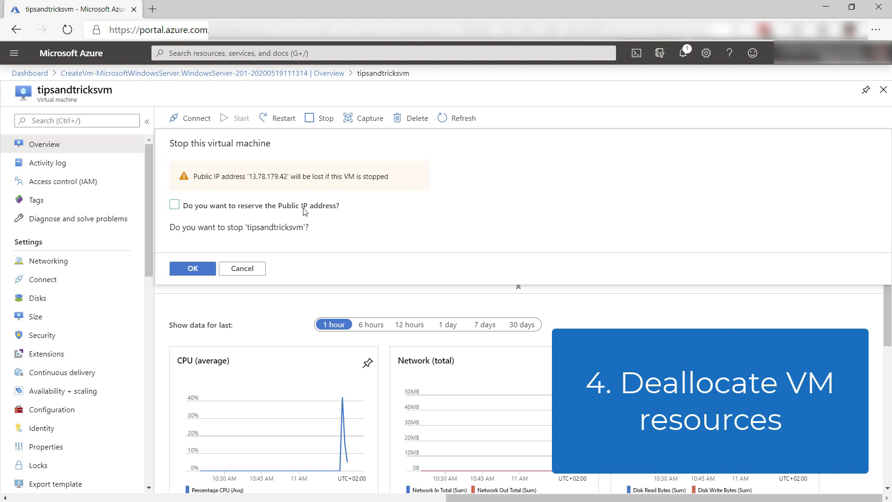
click(174, 206)
click(184, 275)
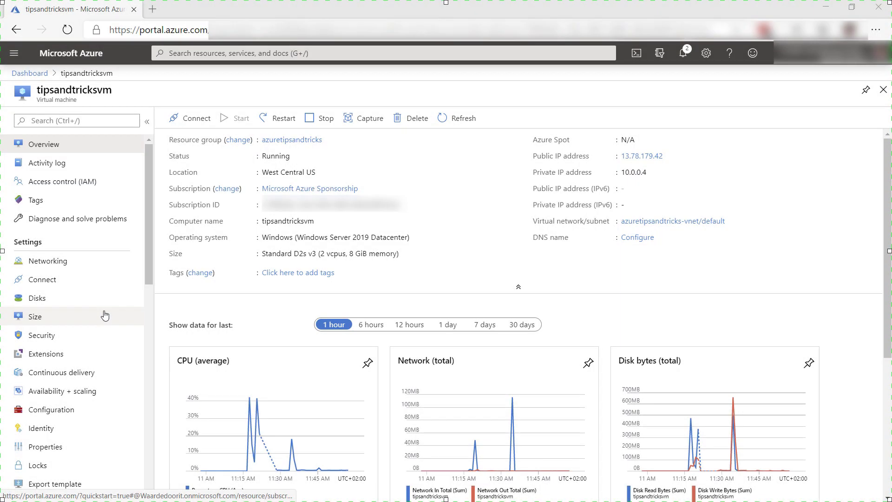
- In the VM's Size settings, pick B1ls (about €3.84/month) instead of Standard_D2s_v3
click(105, 316)
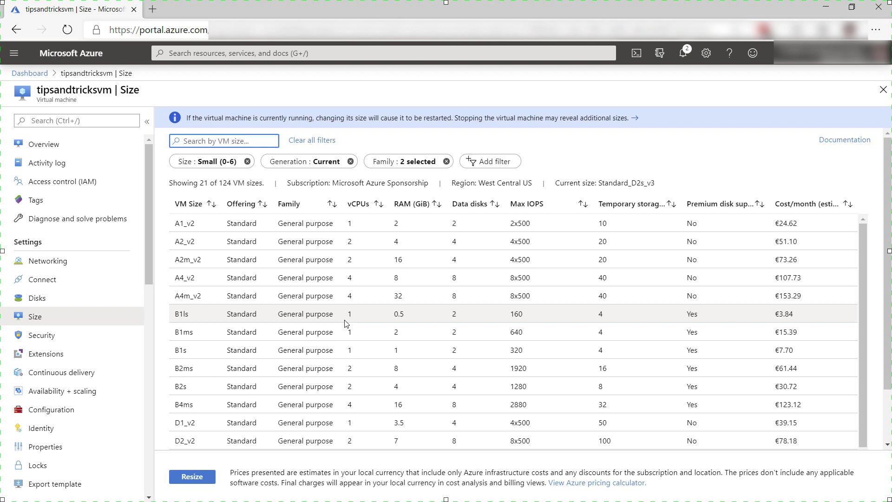
click(345, 320)
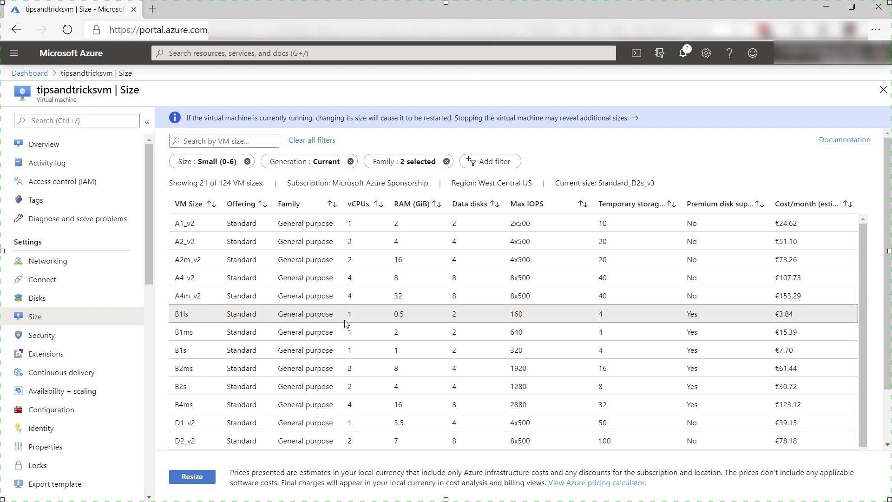